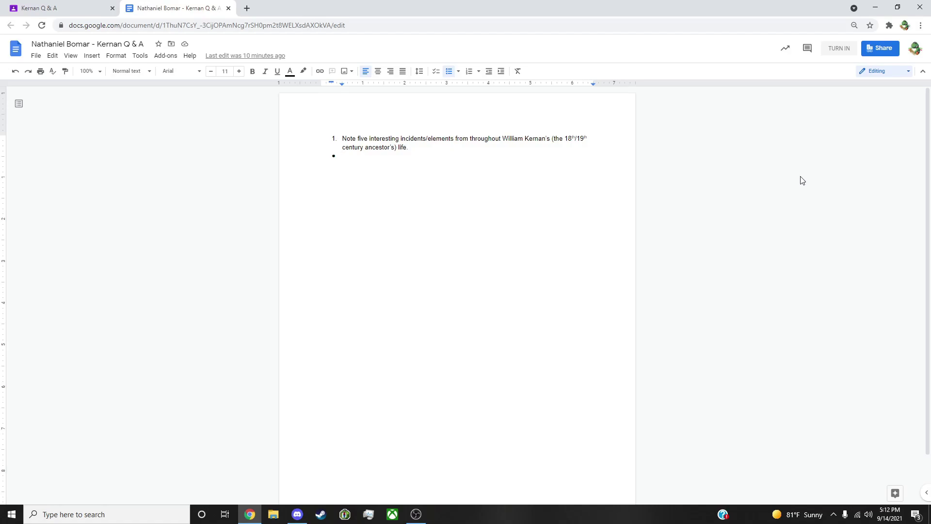
type("He")
type("jumped sho")
- Write the first answer: he jumped ship to America over a 'Boy Wanted' sign, with a new bullet below
key("BackSpace")
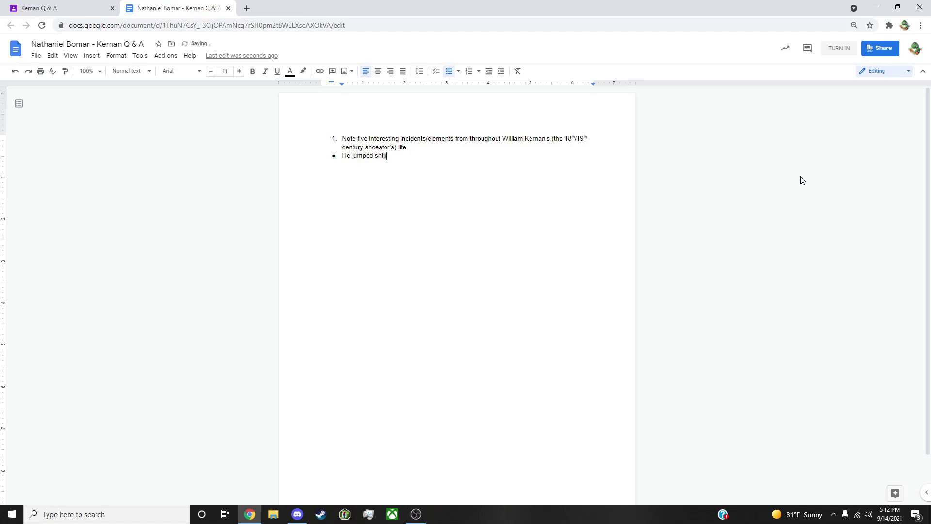
type("ip to am")
key("BackSpace")
key("BackSpace")
type("America")
type("because of")
type(" a sign")
type("hat said ")
type("Bo")
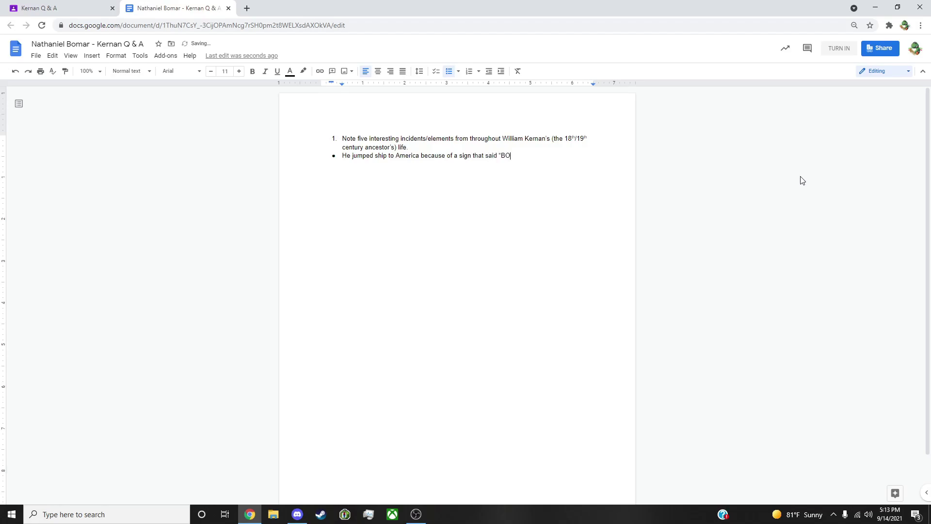
type("y Wanted")
key("Return")
type("He ")
type("lived ")
type("very")
- Reword the second bullet to 'He lived deep in the', dropping 'very' and the Smart Compose suggestion
key("BackSpace")
key("BackSpace")
key("BackSpace")
type("deep in the ")
type("woods")
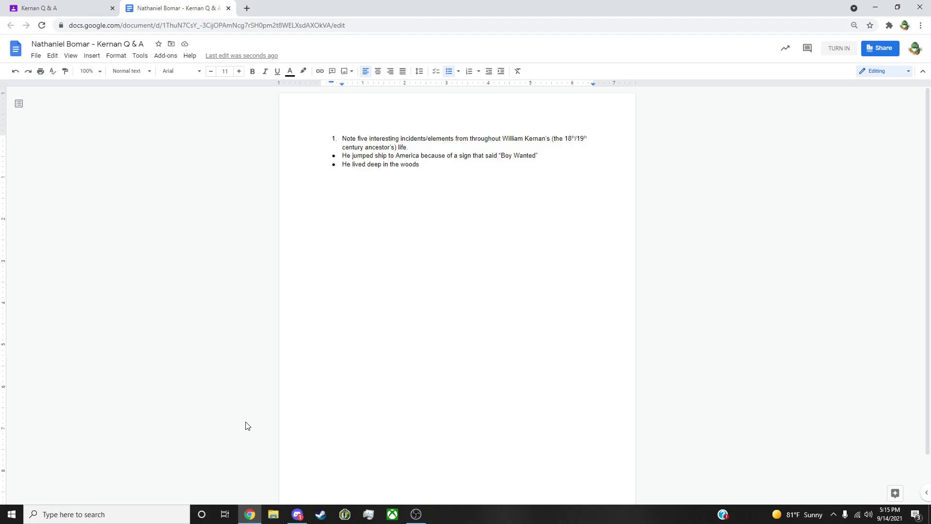
- Mute the microphone in Discord's thejar voice channel, then return to the Chrome document
left_click(297, 515)
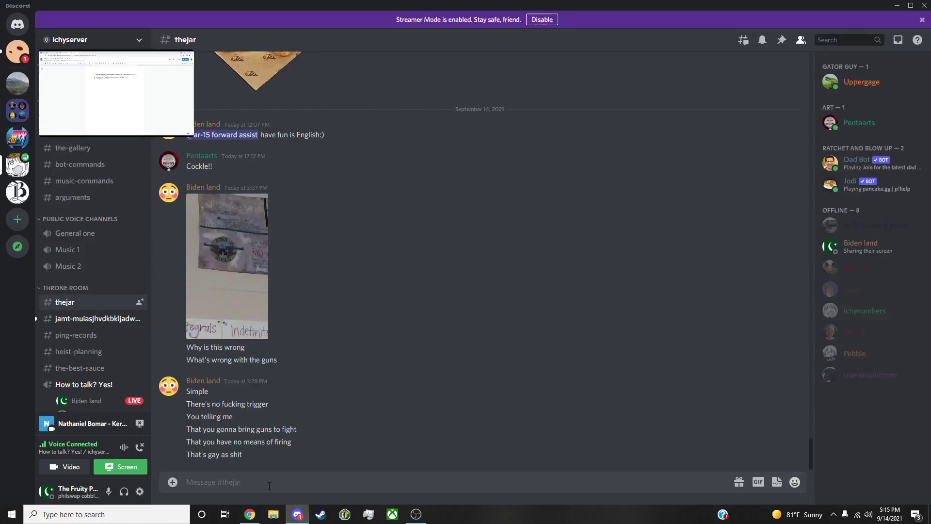
left_click(87, 319)
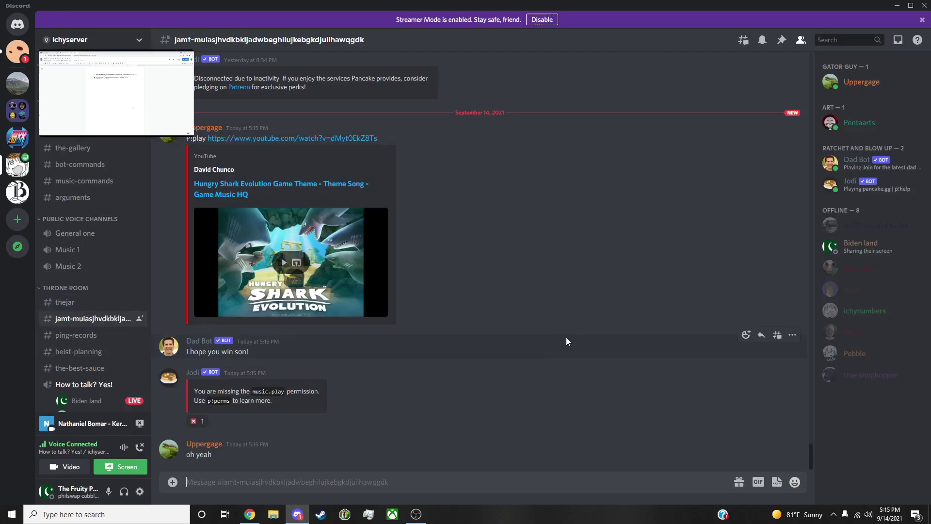
scroll(87, 314, "down", 1)
left_click(88, 279)
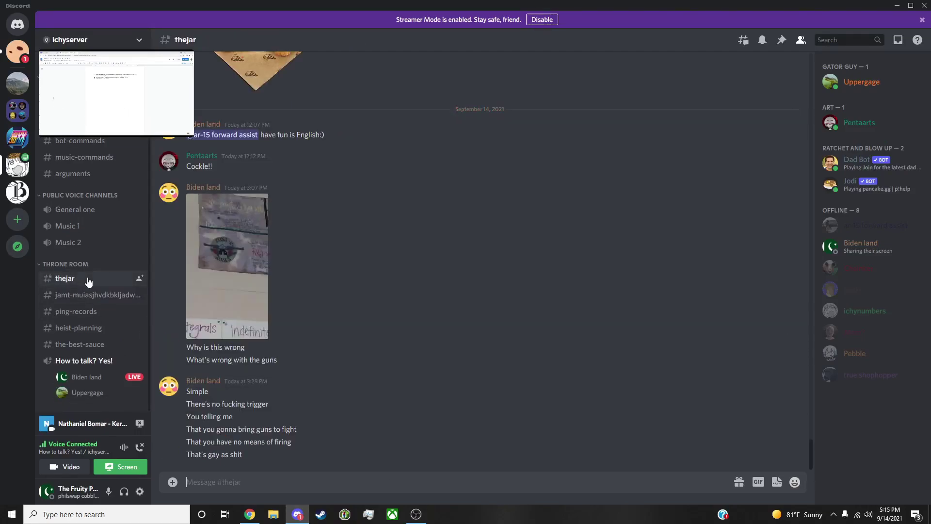
left_click(109, 494)
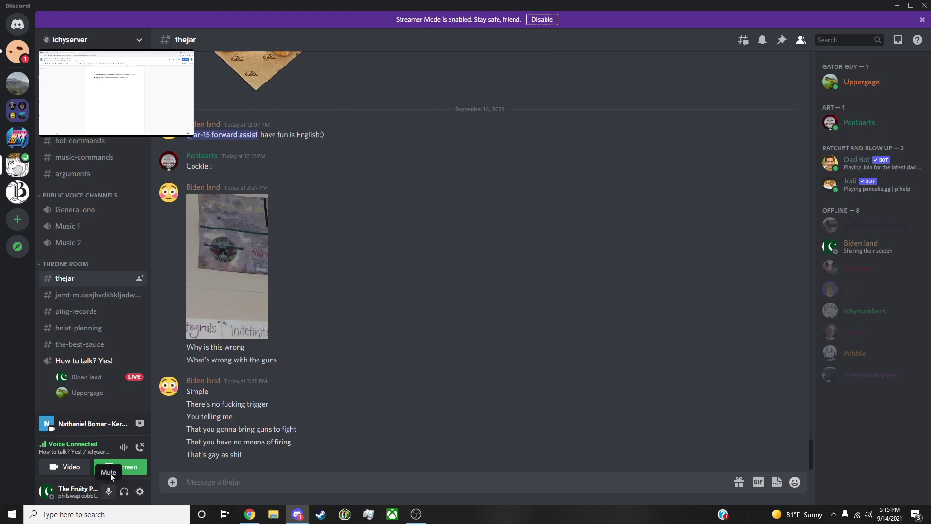
key("alt+Tab")
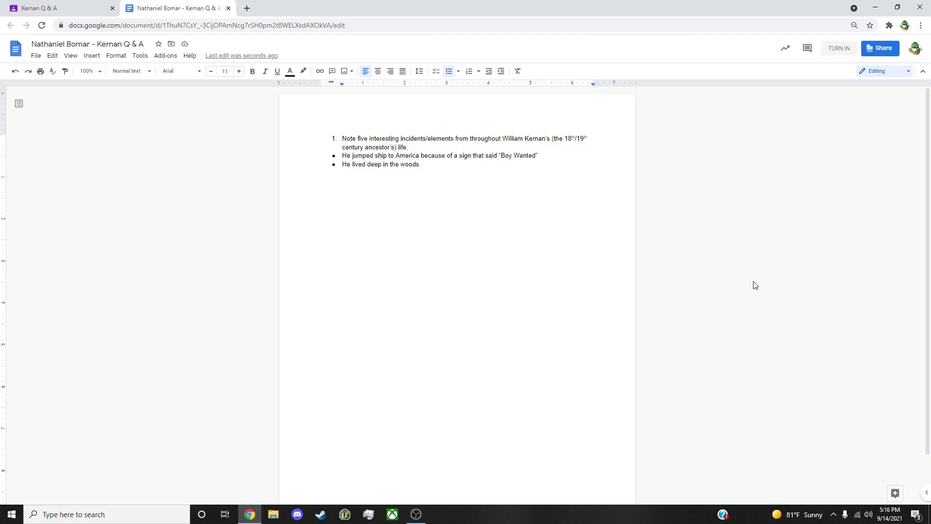
type("by himself, ")
type("miles away ")
type("from civil")
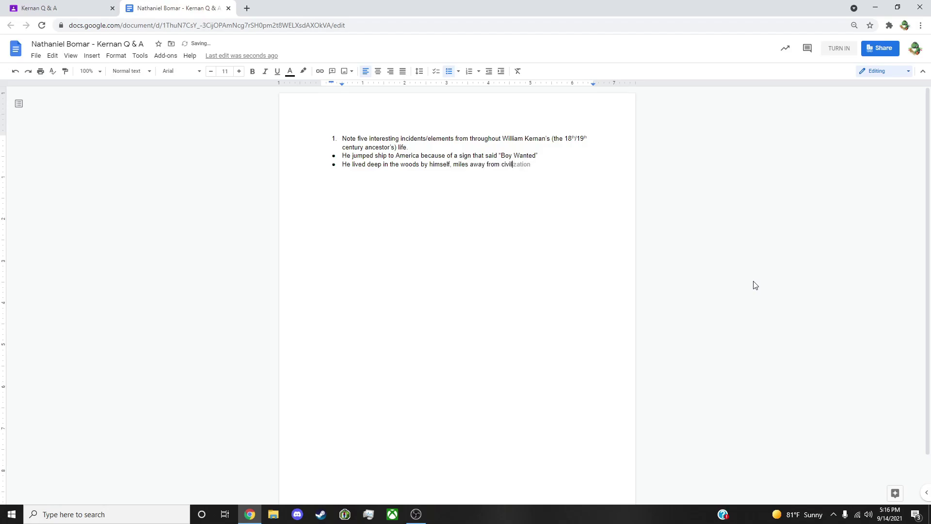
type("ization")
- Rewrite the third answer as 'Syrup was considered a delicacy as a dessert,' with a new bullet below
key("Return")
type("Syrup")
type(" was considered desser")
type("t")
key("ctrl+z")
type("was considered d")
type("essert")
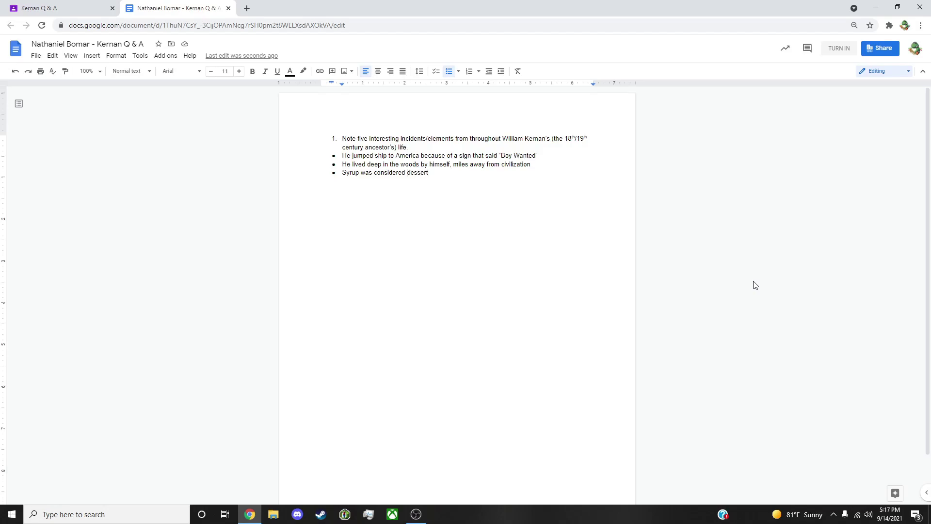
type("a ")
type("d")
key("BackSpace")
type("delicacy a")
type("s a")
key("Return")
type("He nearly died walking to a tavern in a ")
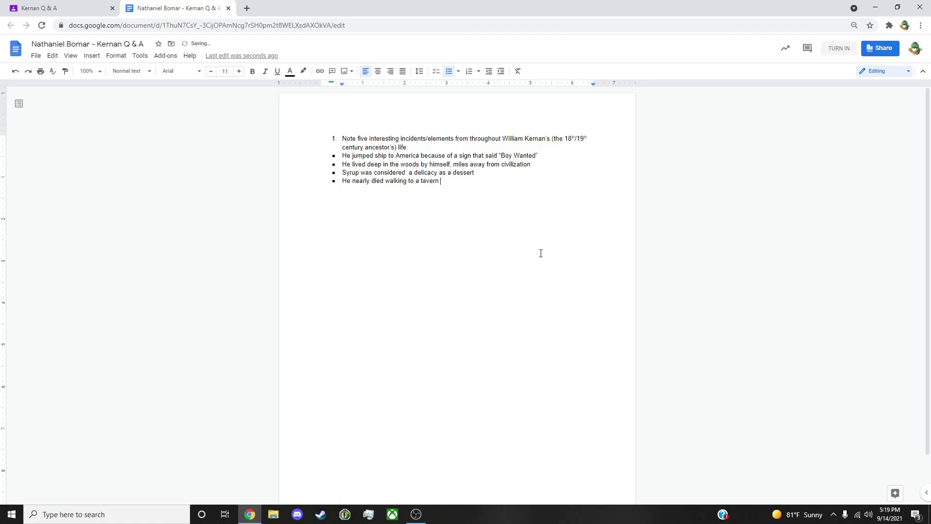
type("snowstorm")
- Add the tavern-in-a-snowstorm answer and 'He was very anti-Catholic,' removing the extra empty line
key("Return")
type("He was ")
type("very anti-")
type("Catholic")
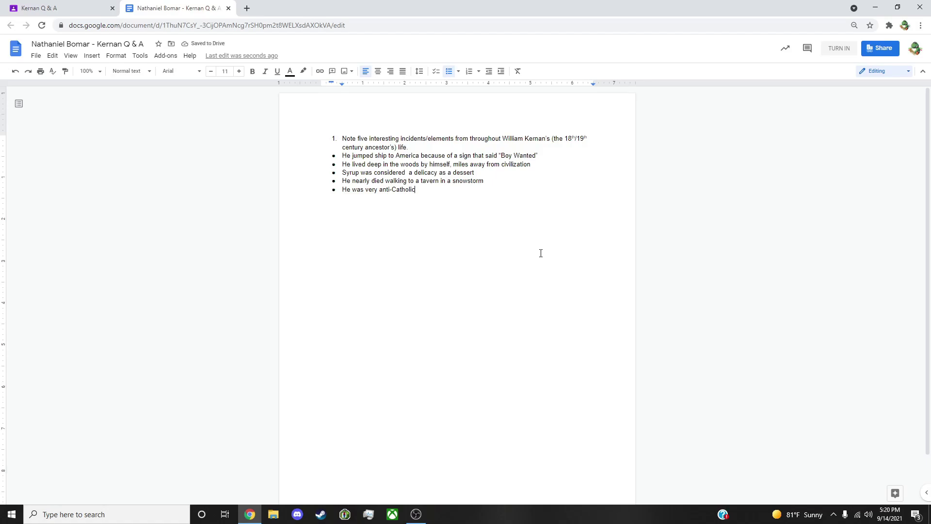
key("Return")
key("Return")
key("BackSpace")
key("Return")
- Leave the bulleted list and start numbered question 2 on a plain line
key("BackSpace")
key("ctrl+z")
key("Return")
key("ctrl+shift+7")
type("Note")
type(" two inceidents/")
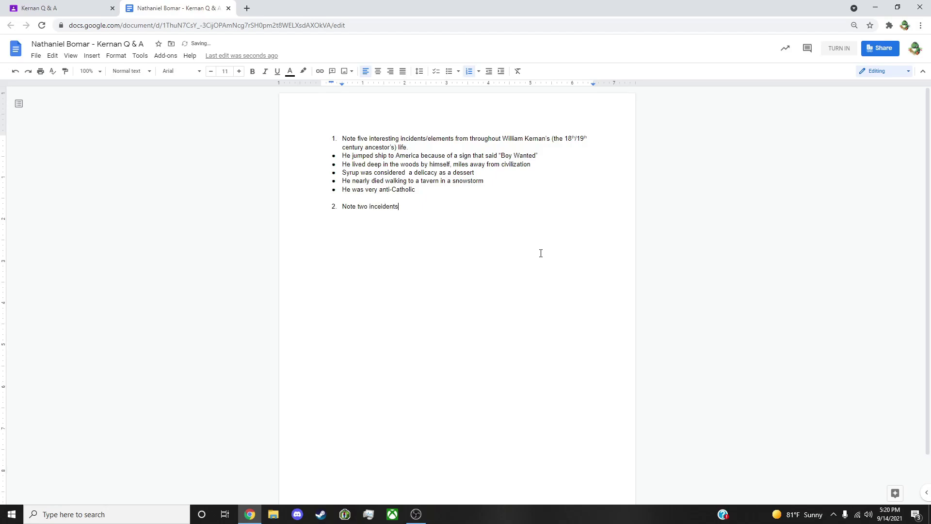
type("elements ")
type("from ")
type("Michael")
type(" Kernan's ")
type("(the 20t")
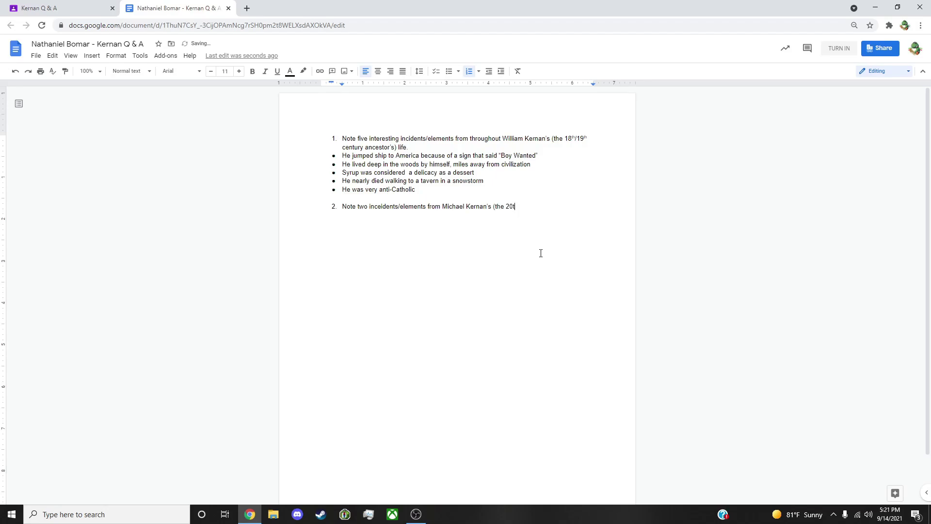
type("h")
- Write question 2 about Michael Kernan's incidents passed into history, adding an unnumbered line below
key("BackSpace")
key("BackSpace")
type("cantury ")
type("author's")
type(") lif")
type("e that are no ")
type("longer the same nowadays ")
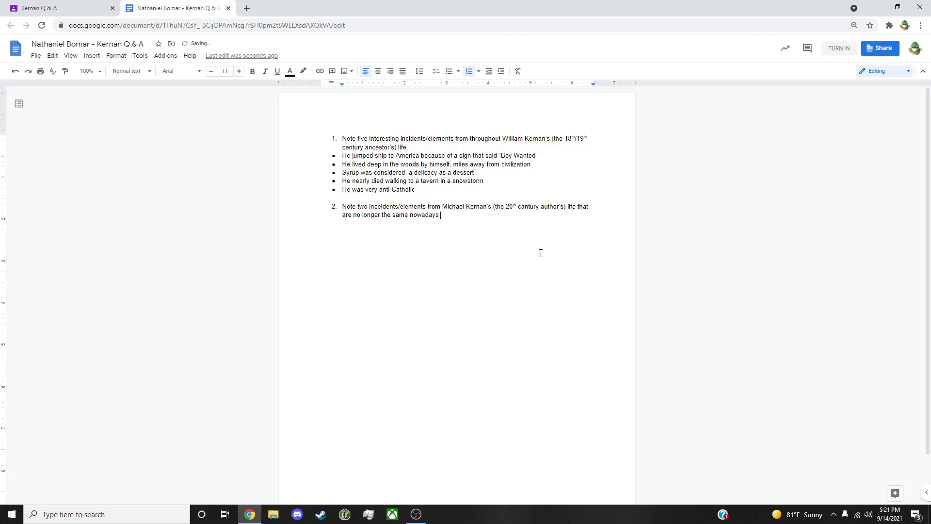
type("- and ")
type("therefore")
type(" have passed into")
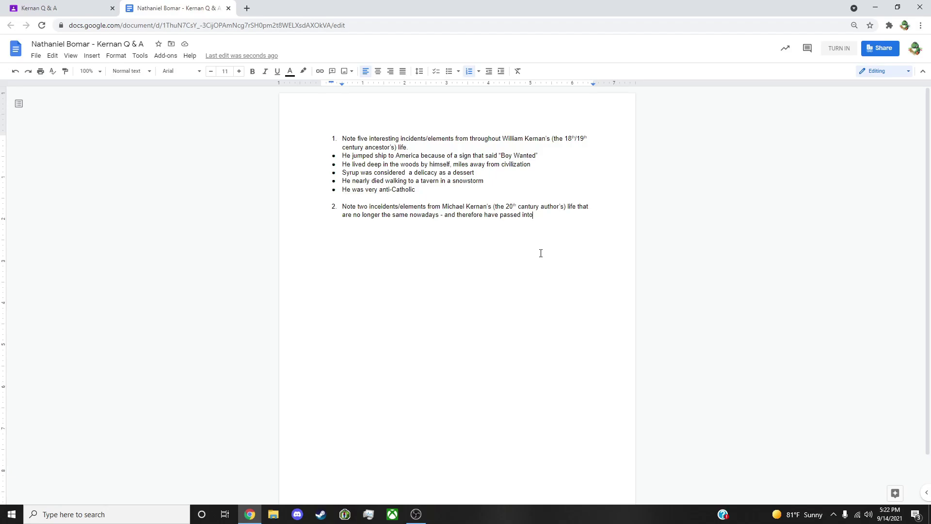
type("history.")
key("Return")
key("BackSpace")
- Add the bullet 'The Wood's he lived in have been cut down' under question 2, with another bullet below
left_click(449, 71)
type("That")
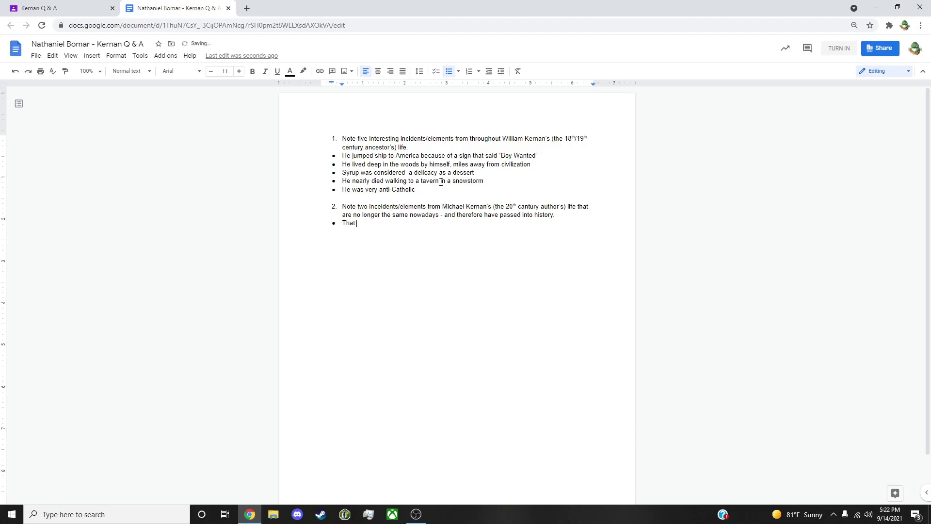
key("BackSpace")
type("Wood's he lived in no longer")
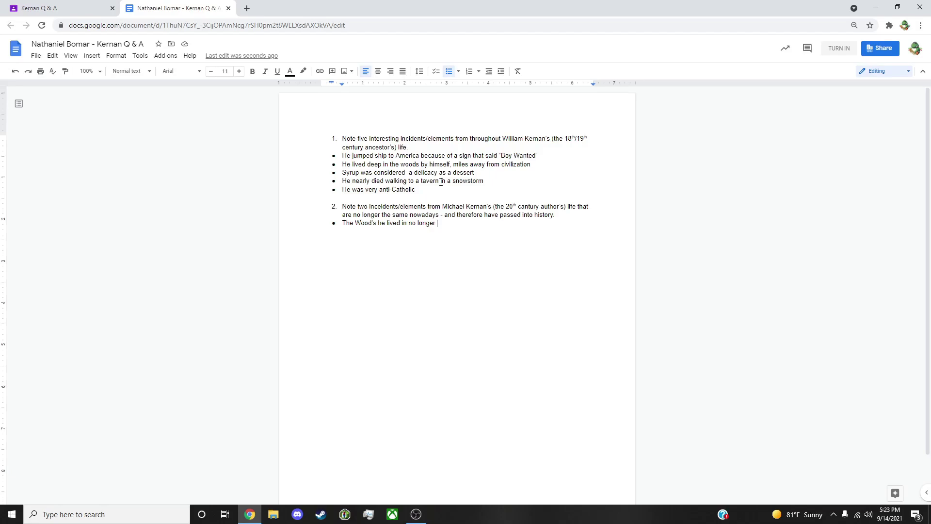
key("BackSpace")
key("BackSpace")
key("BackSpace")
key("BackSpace")
key("BackSpace")
key("BackSpace")
key("BackSpace")
key("BackSpace")
key("BackSpace")
type("n have been cut down")
key("Return")
type("Y'eu")
- Add the bullet 'You can no longer buy acres at $1.25 per acre due to inflation' and end the list
key("BackSpace")
key("BackSpace")
key("BackSpace")
type("ou can no lo")
type("nger buy ")
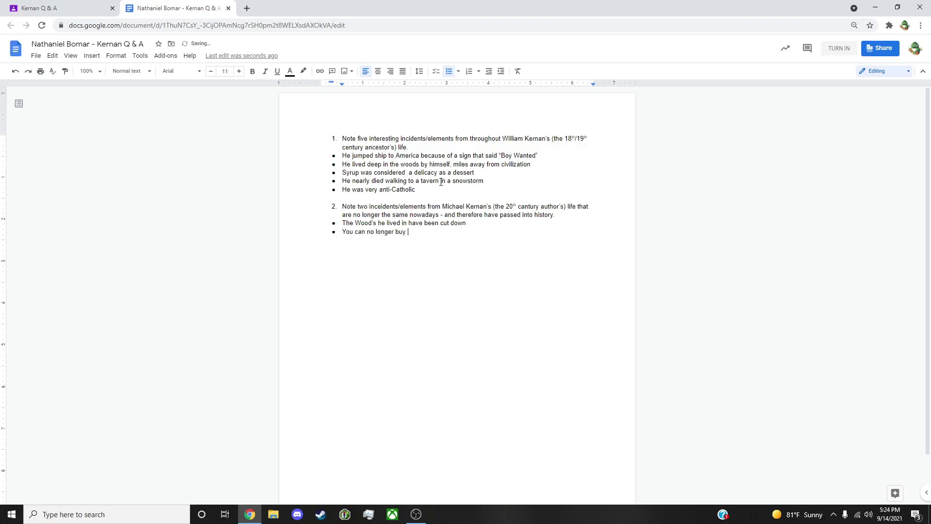
type("things a")
key("ctrl+BackSpace")
key("ctrl+BackSpace")
type("acre")
type("at")
type("2")
type("5")
type("$")
type("per acre")
type(" due to in")
type("ation")
key("Return")
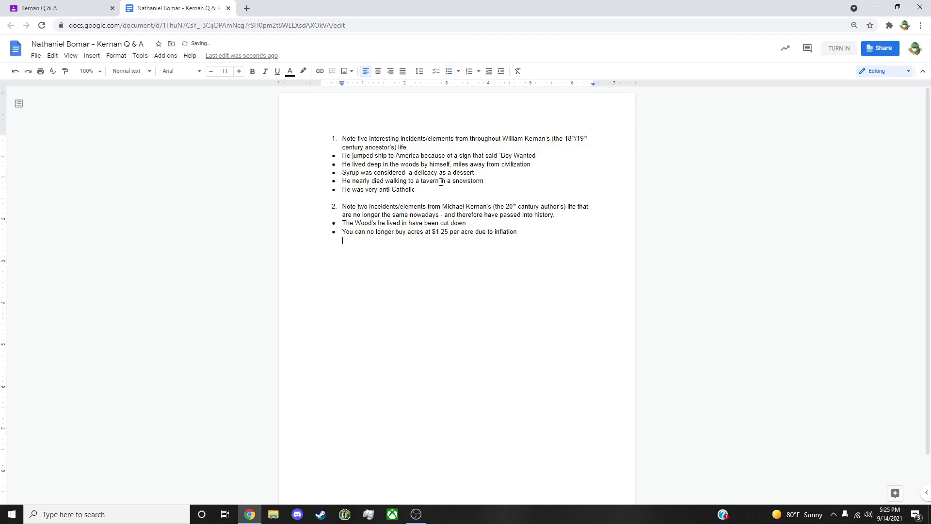
key("Return")
- Make the empty line numbered item 3, deleting the stray letters after '3.'
key("ctrl+shift+7")
type("mr")
key("BackSpace")
key("BackSpace")
type("Note one ")
type("specific ")
type("incident")
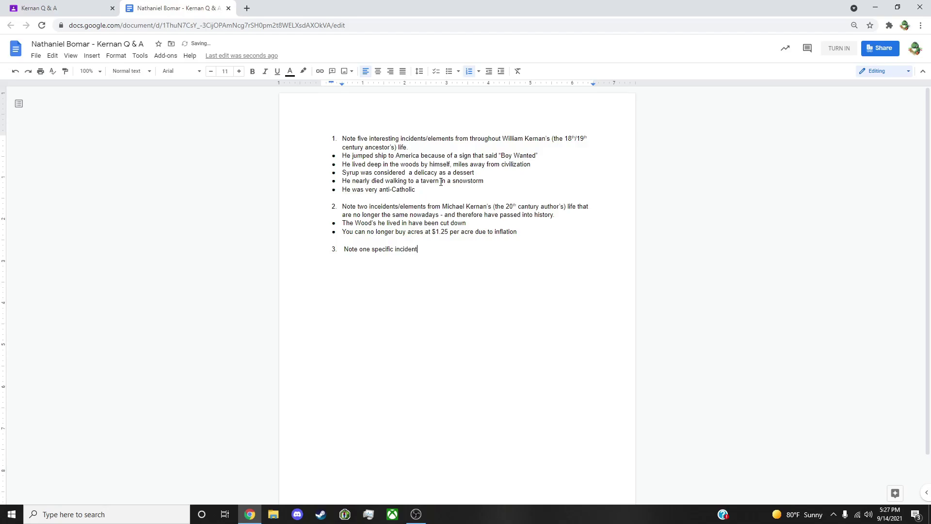
type("/element")
type(" in your ")
type("own 21st")
type(" century")
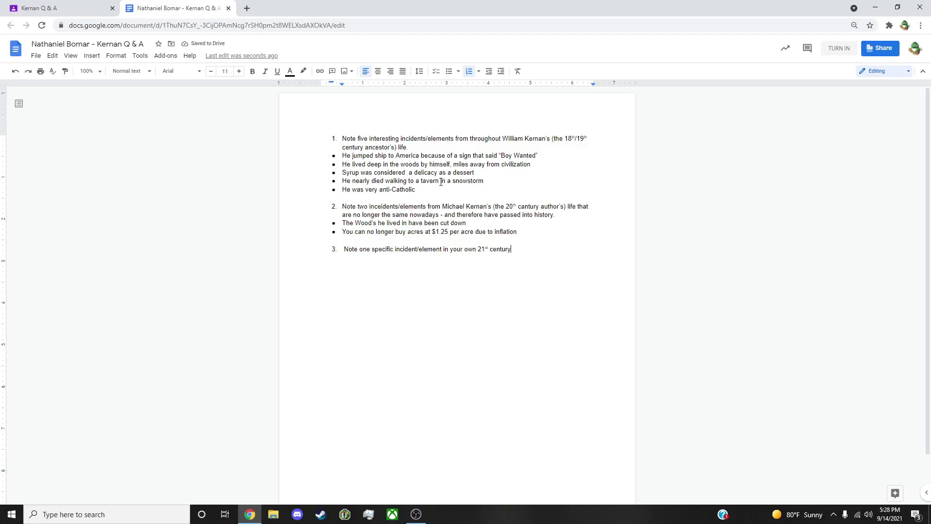
type(" life")
type(" that")
type("has passed")
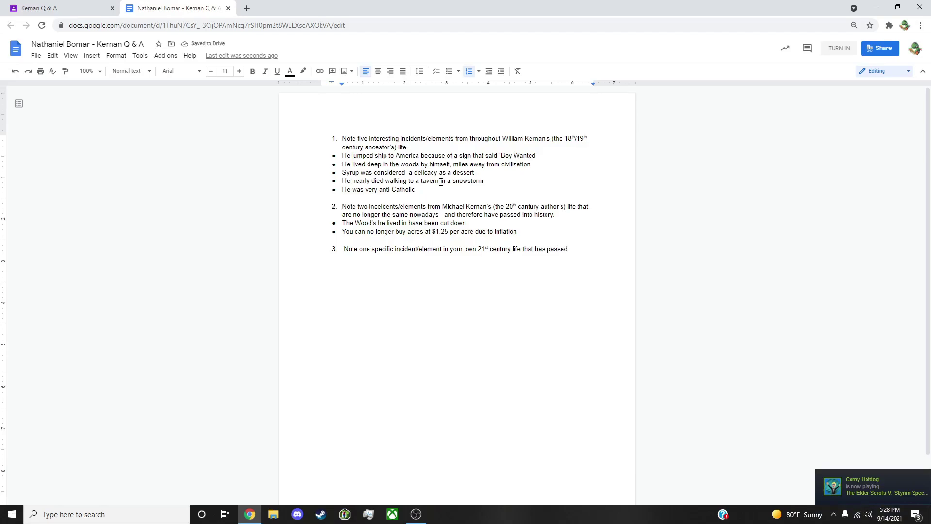
type("into history")
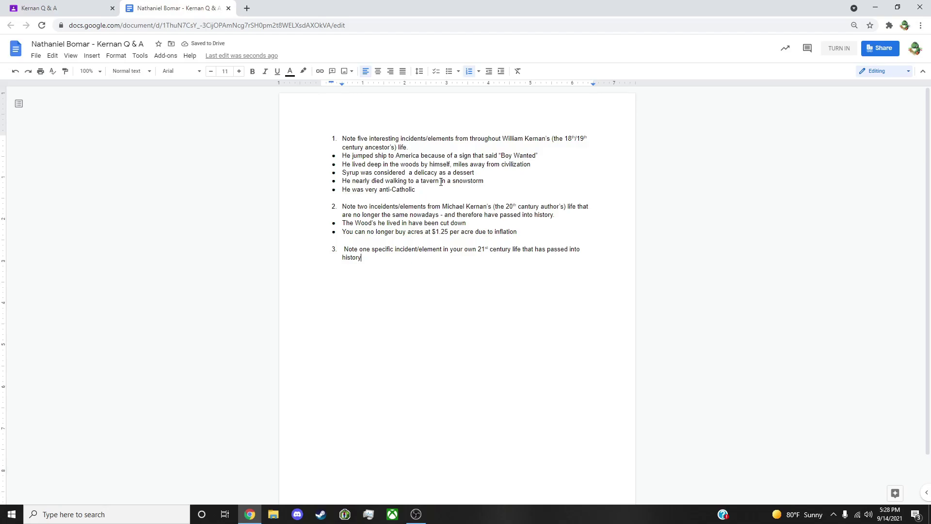
type(".")
- Finish question 3 about a 21st-century incident passed into history, leaving an unnumbered line below
key("Return")
key("BackSpace")
- Bullet the empty line under question 3 and start the answer 'In Snohomish there'
left_click(448, 70)
type("In Snohomish")
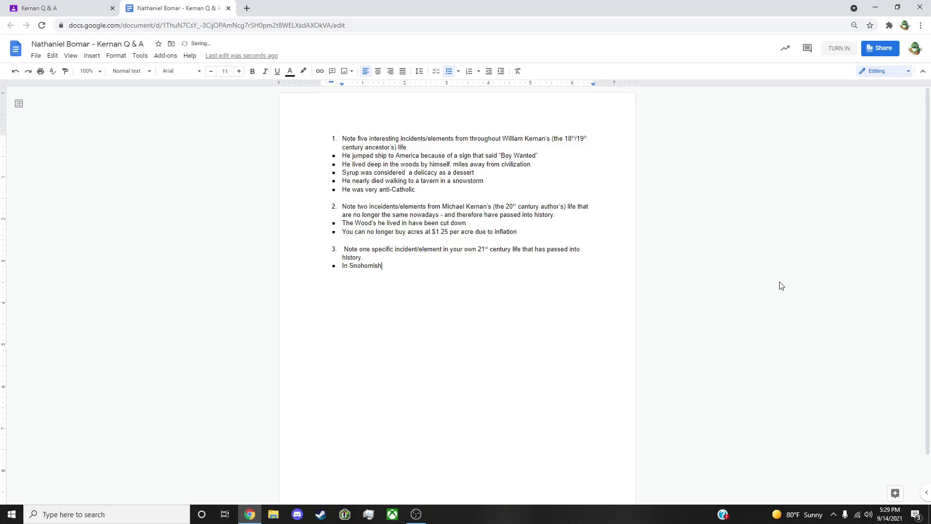
type("Wahsington")
type(",")
key("ctrl+BackSpace")
key("ctrl+BackSpace")
type("there was a")
type("pizza po")
- Write the pizza-place-turned-bike-shop answer, fixing typos in 'pizza place' and 'remnants'
key("BackSpace")
type("lace that t")
type("urned into")
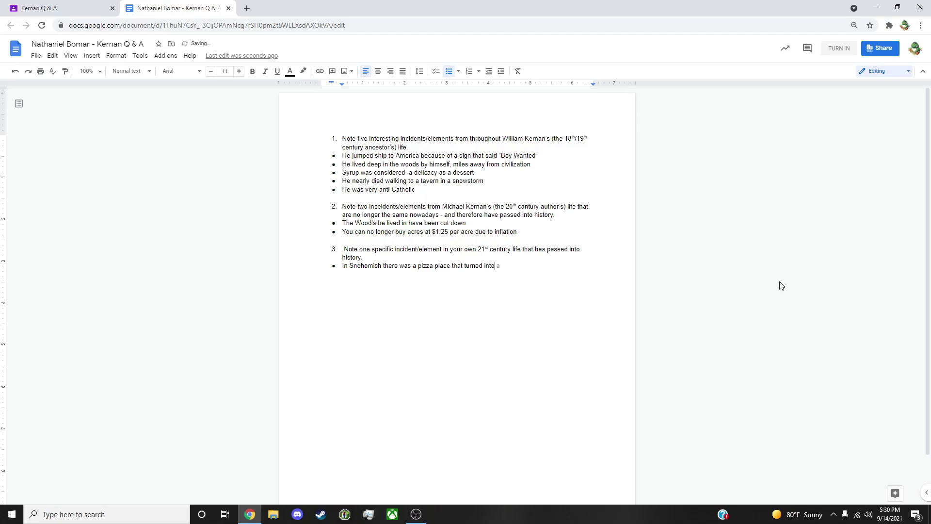
type(" a ")
type("bike shop")
type(" and no re")
type("mnen")
key("BackSpace")
key("BackSpace")
type("ants")
type(" of that")
type(" place")
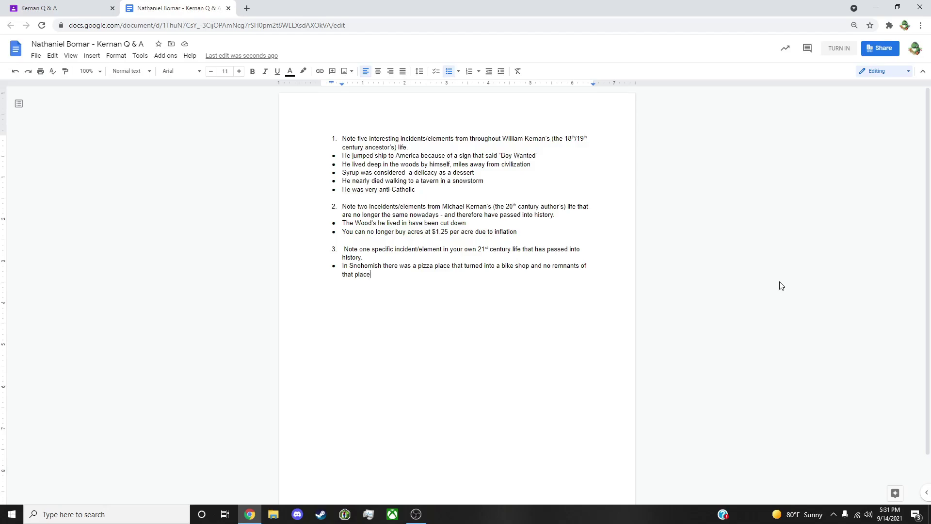
type("ex")
type("ist")
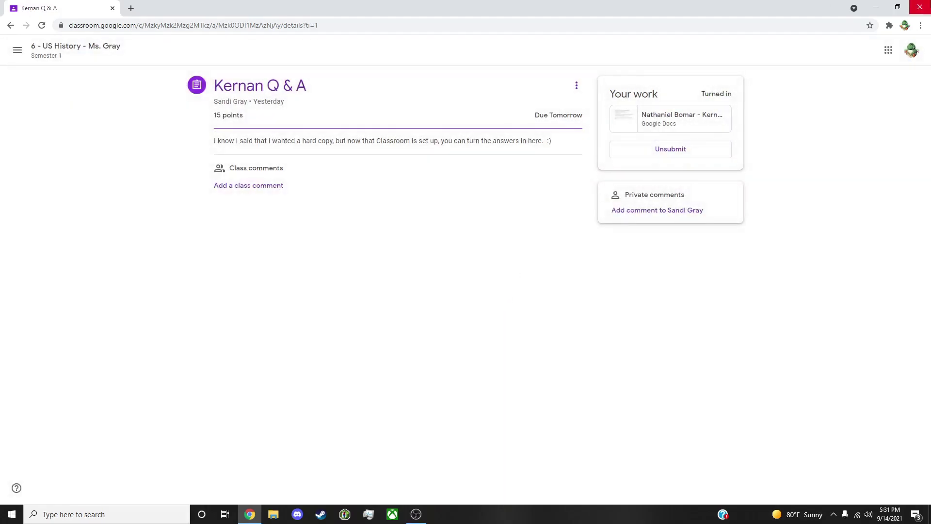
- Close the Chrome window after turning in the Kernan Q & A document
left_click(919, 8)
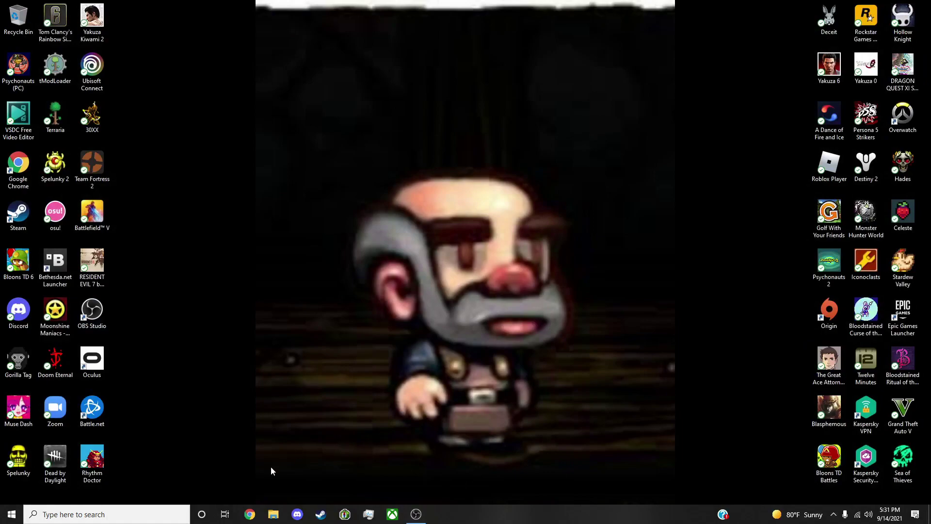
- Reopen Chrome, search YouTube for Markiplier, and play 'THE SPOOKIEST DOOT | Trumpets' past the ads
left_click(250, 514)
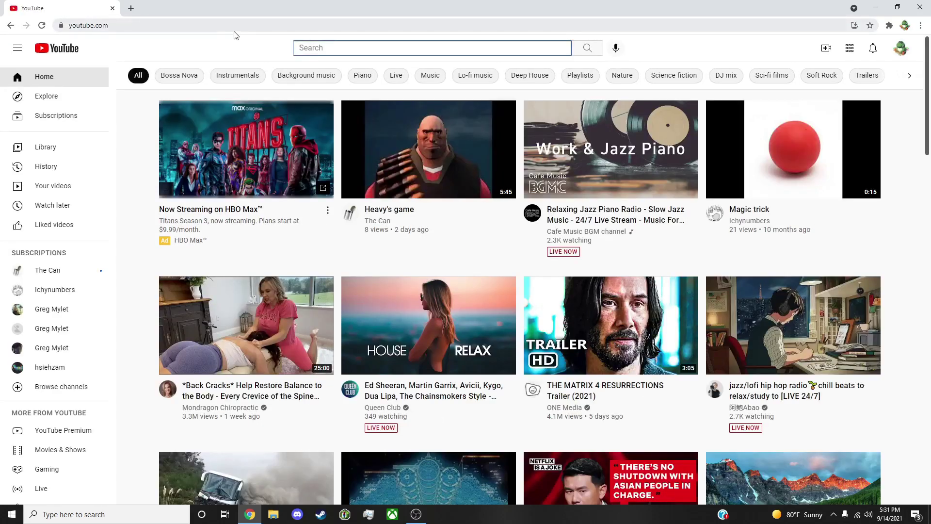
type("markipli")
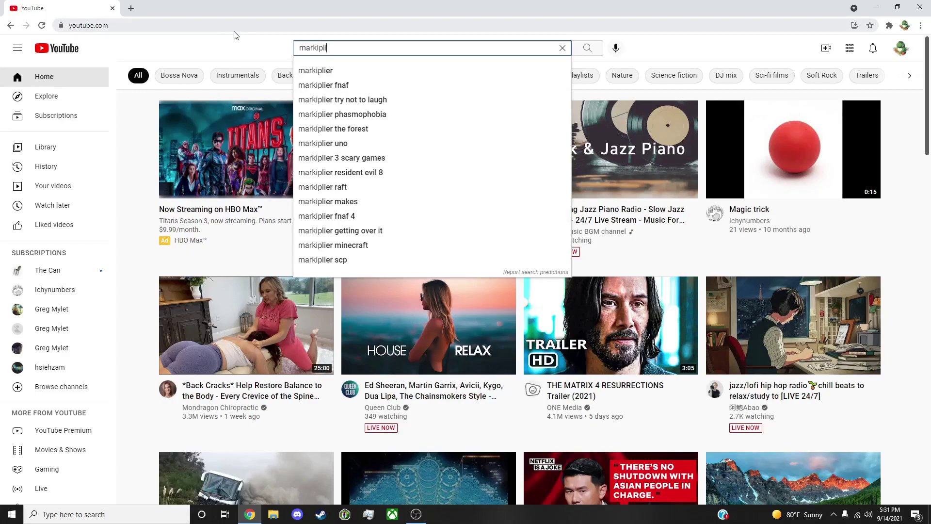
type("er")
key("Return")
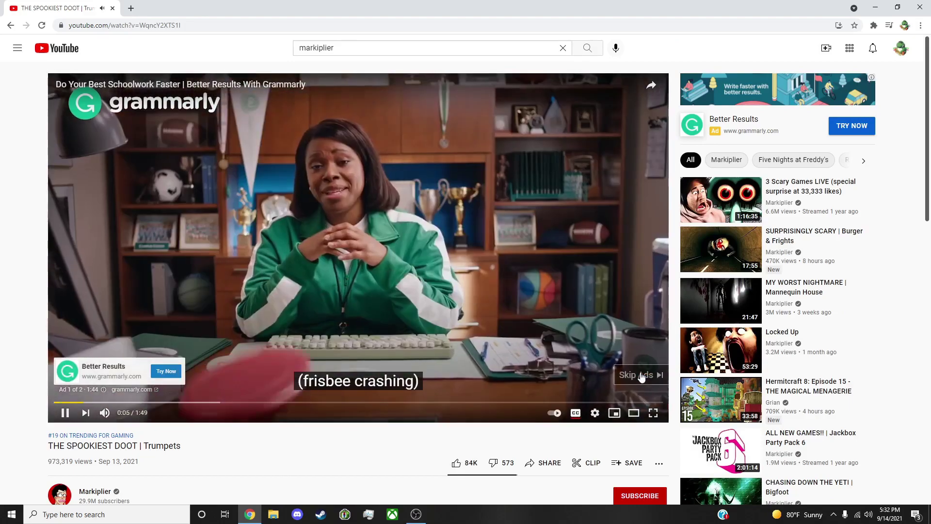
left_click(640, 373)
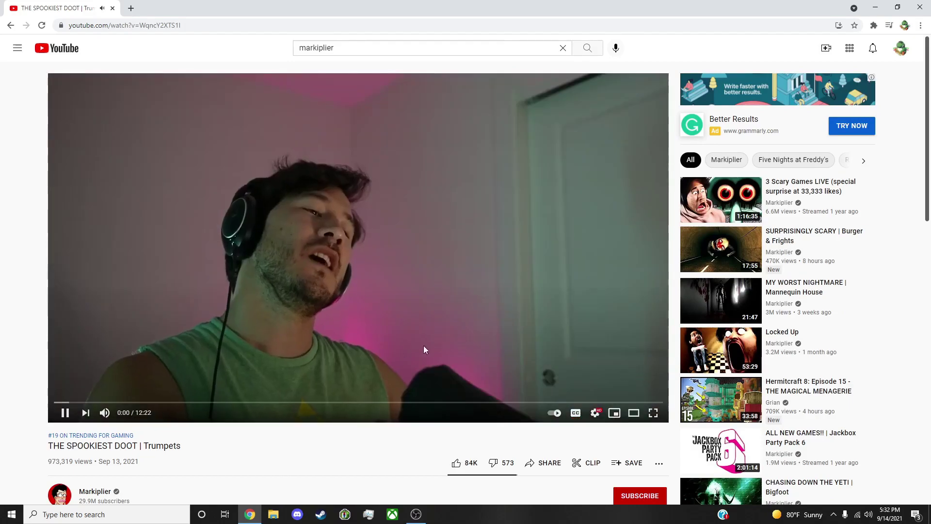